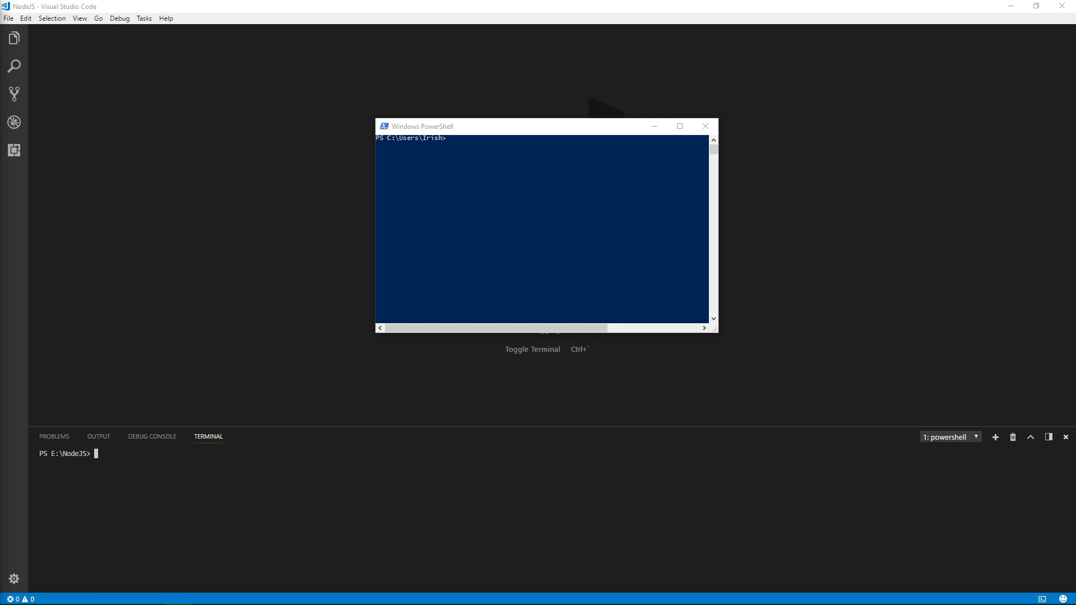
Step: Run node and npm in PowerShell, confirming both are not recognized
click(544, 193)
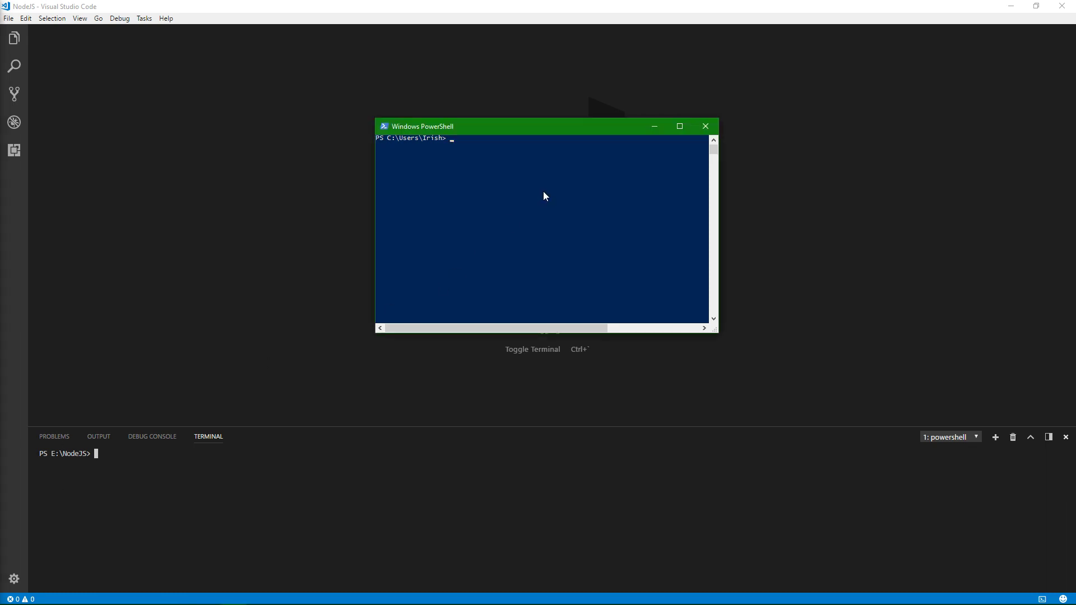
text(node)
key(Return)
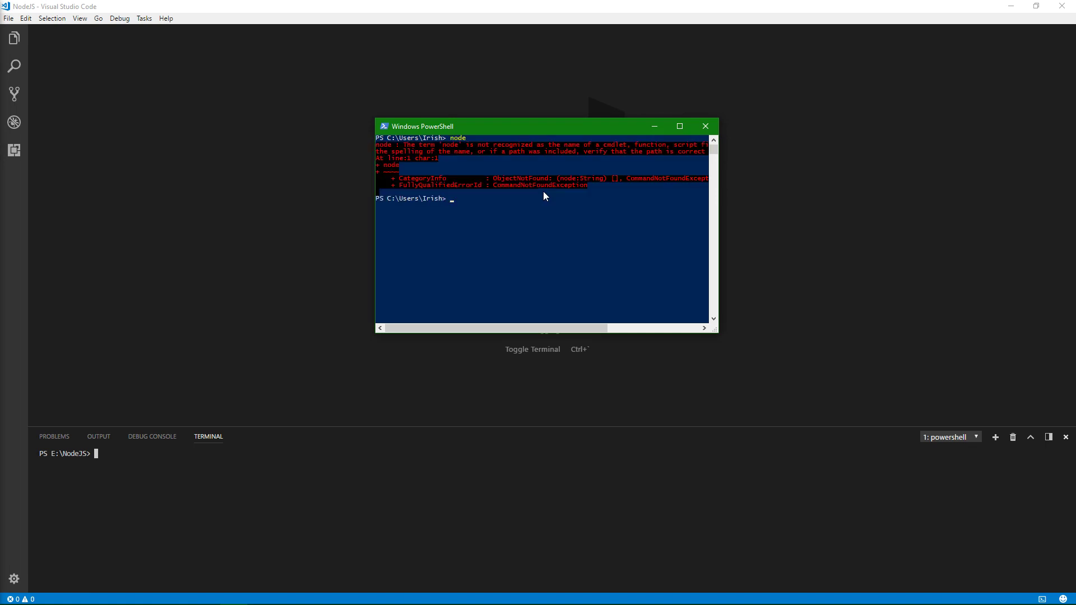
text(npm)
key(Return)
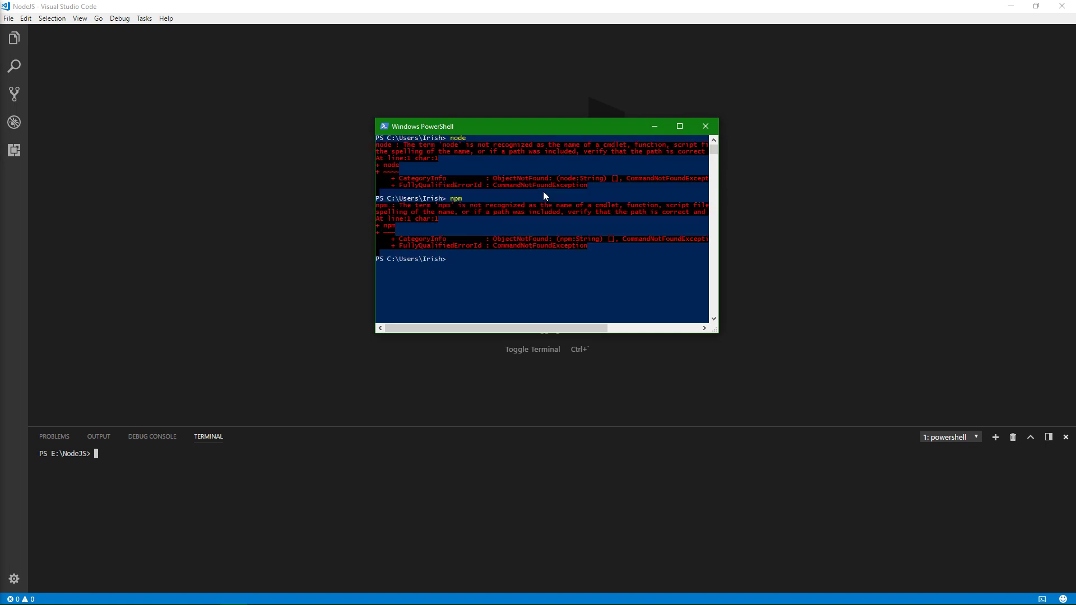
Step: In the VS Code terminal at E:\NodeJS, run node and npm, both reported not recognized
click(347, 458)
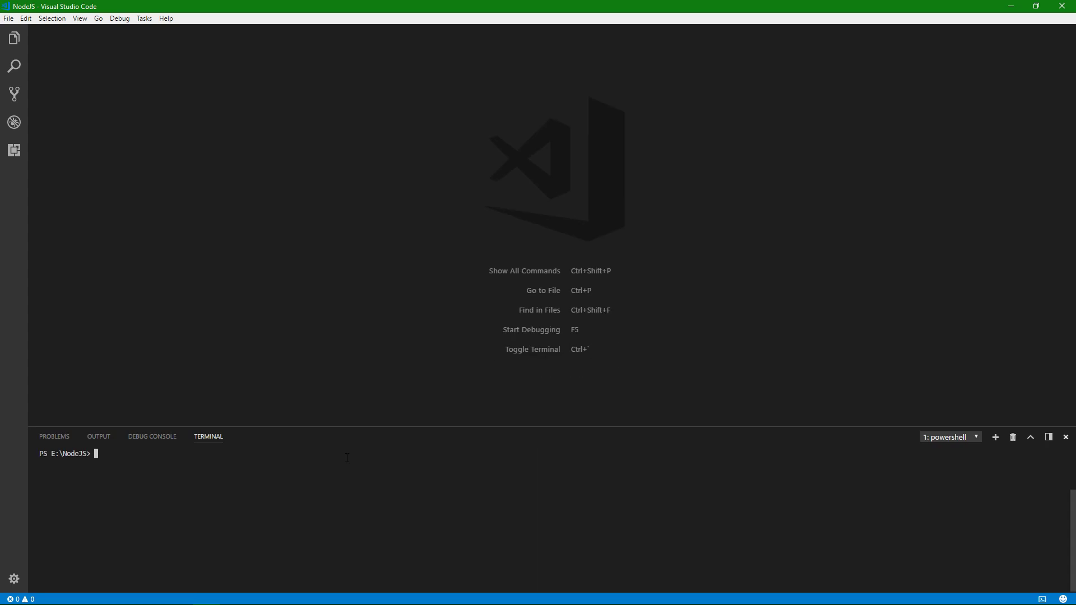
click(955, 440)
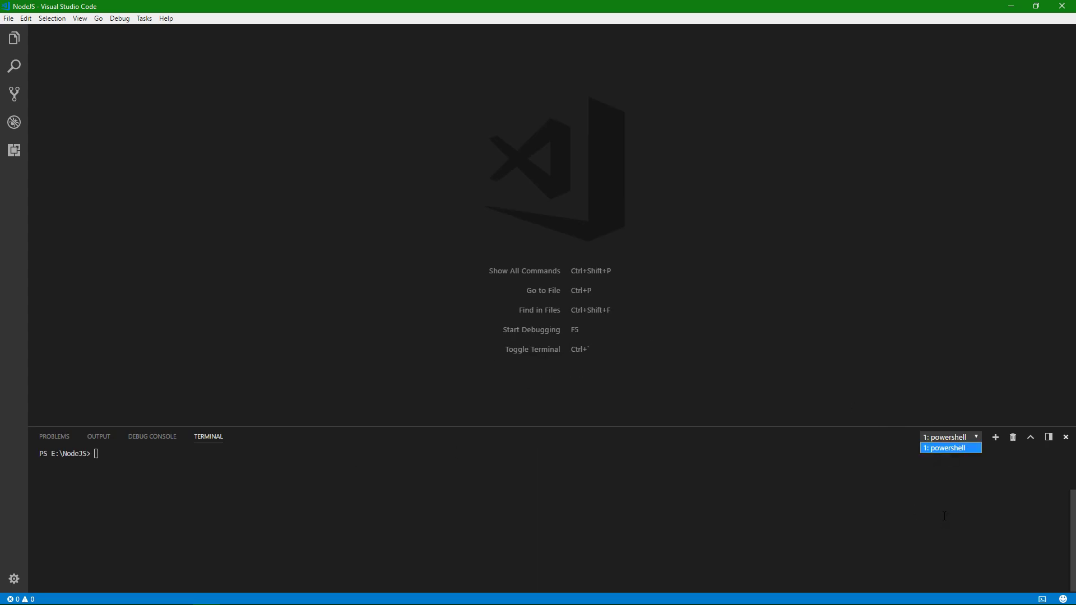
click(496, 497)
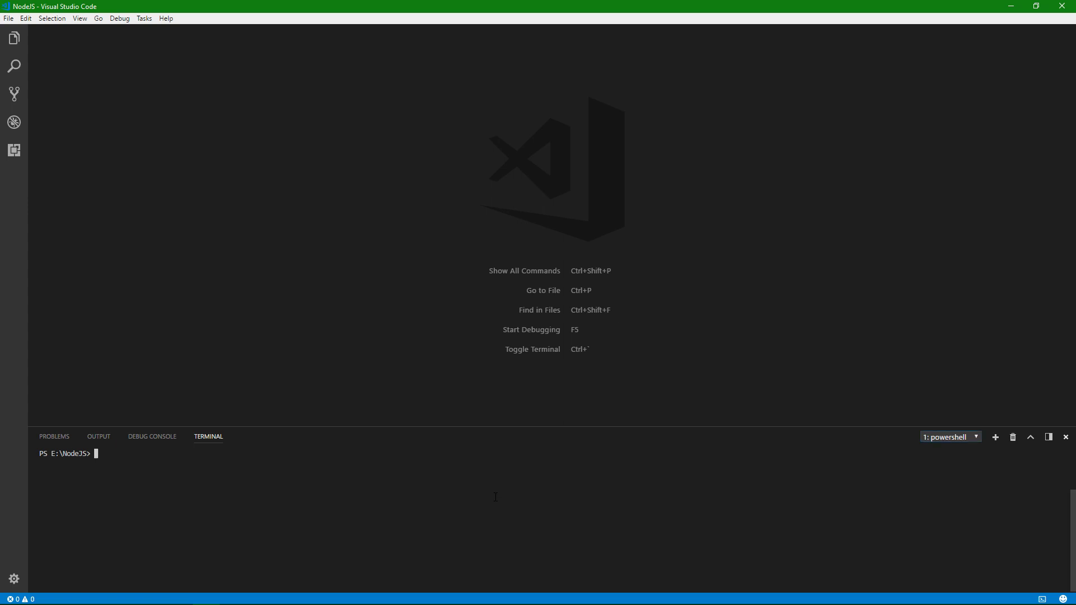
text(node)
key(Return)
text(npm)
key(Return)
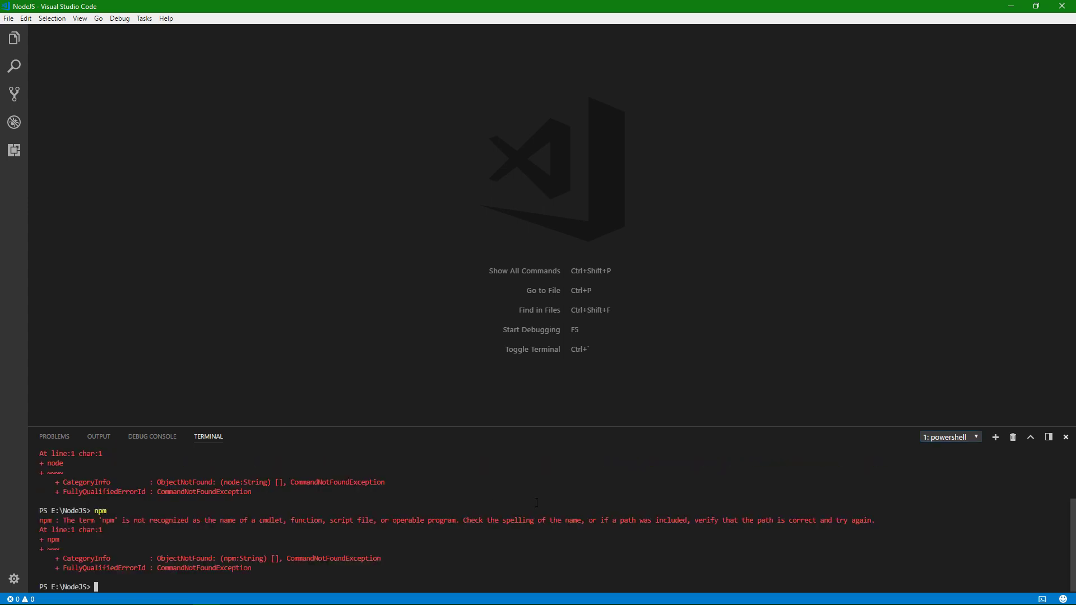
mouse_move(153, 595)
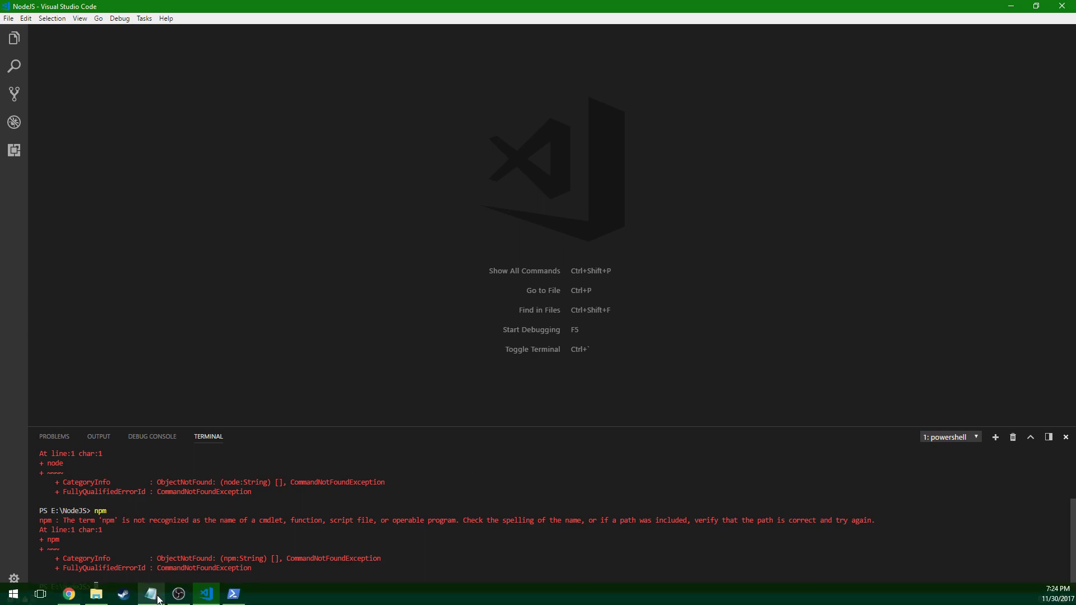
click(79, 593)
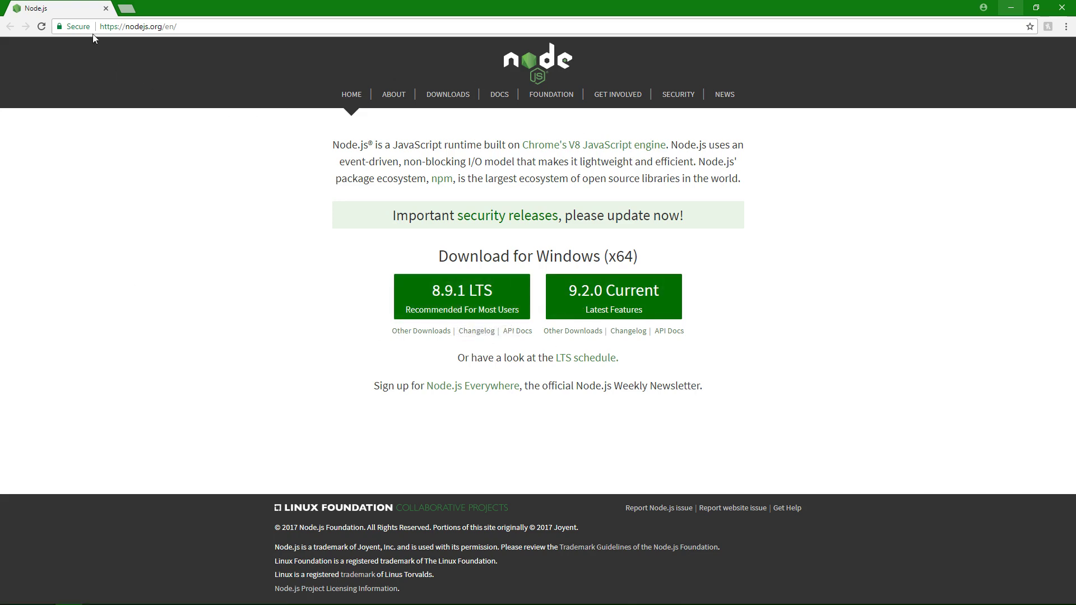
click(1061, 8)
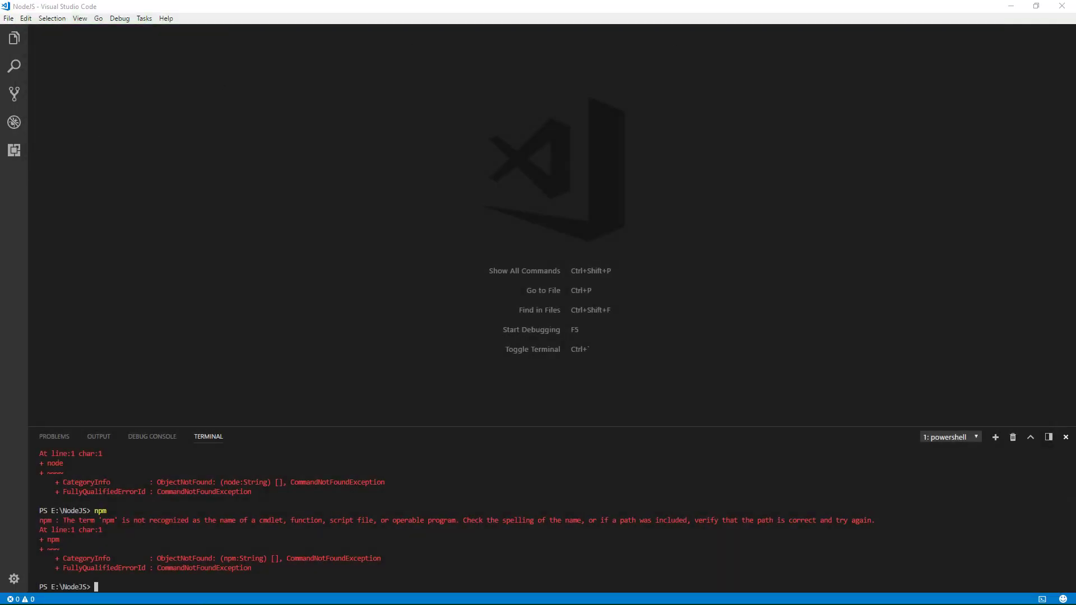
Step: Move past the Node.js Setup welcome page and accept the license agreement
drag(0, 225, 611, 138)
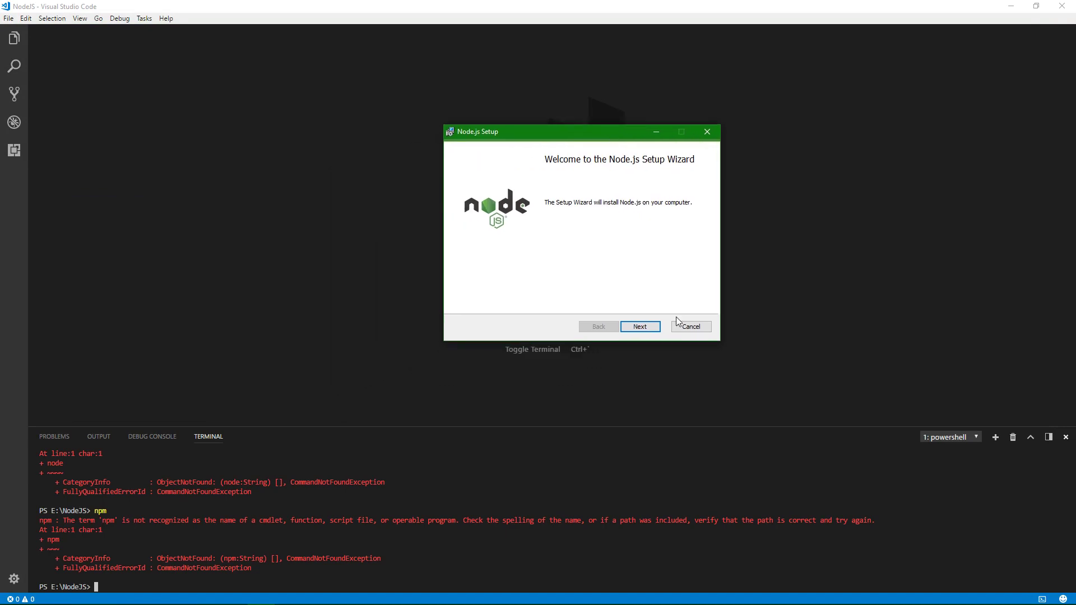
click(640, 327)
click(462, 300)
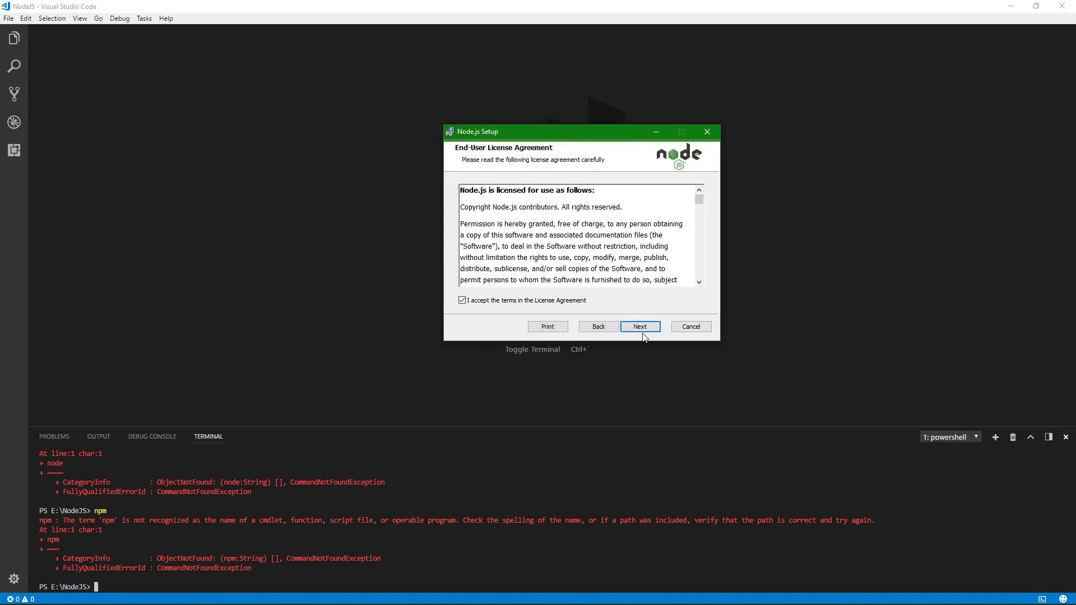
scroll(646, 305, down, 10)
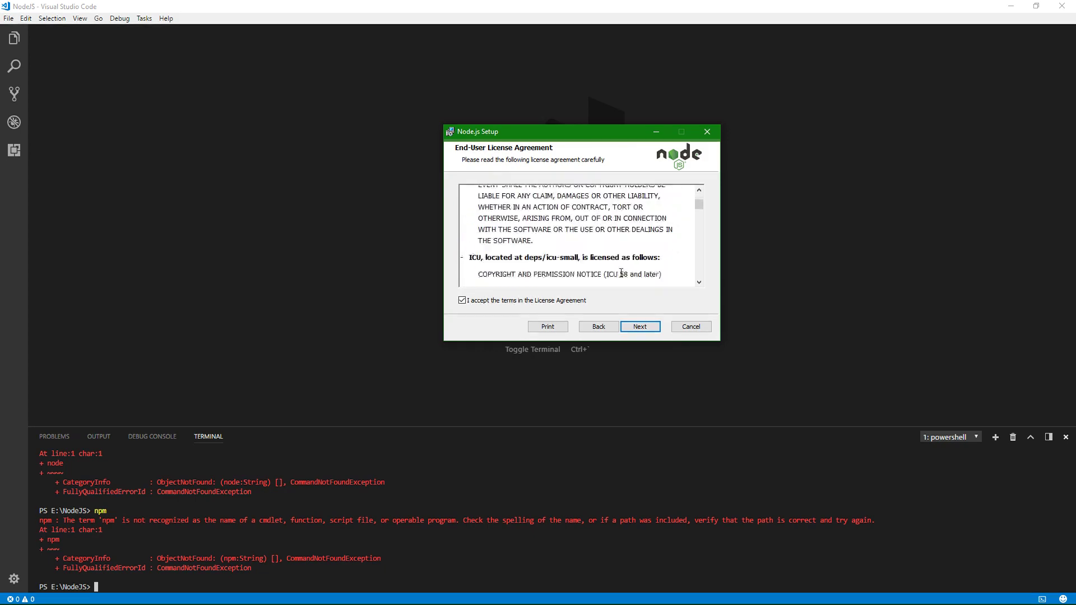
scroll(639, 327, down, 10)
click(640, 327)
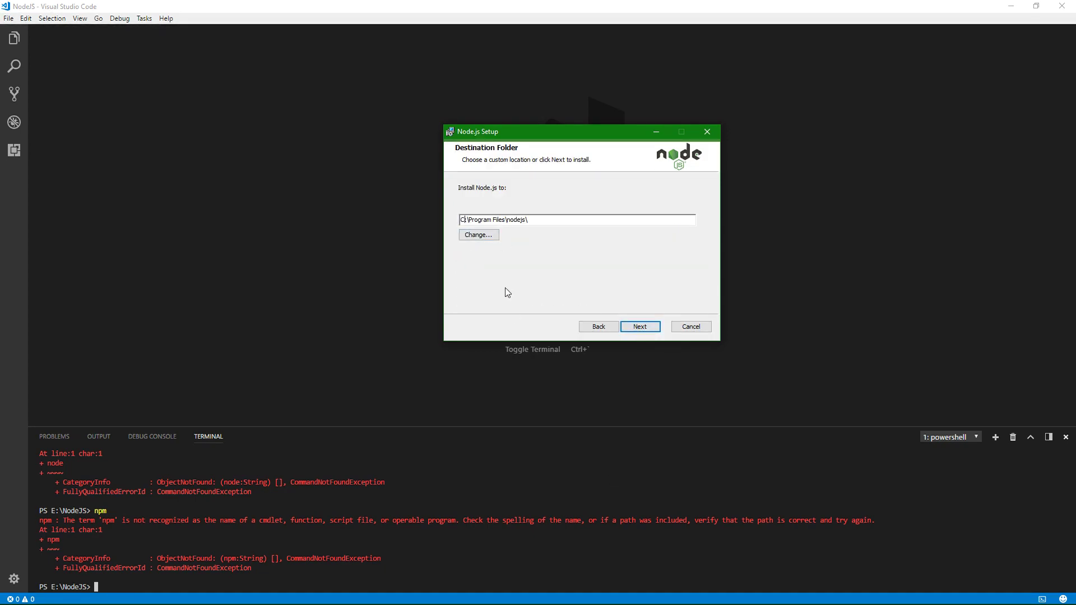
Step: Set the install folder to E:\Program Files\nodejs\ and expand the Add to PATH feature
key(BackSpace)
text(E)
click(642, 327)
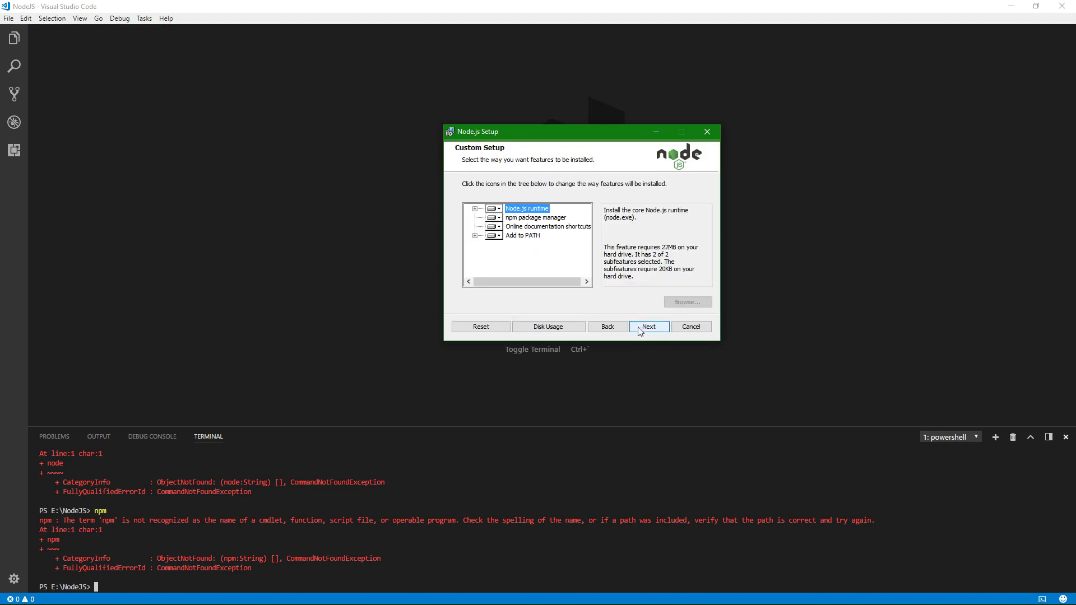
click(475, 236)
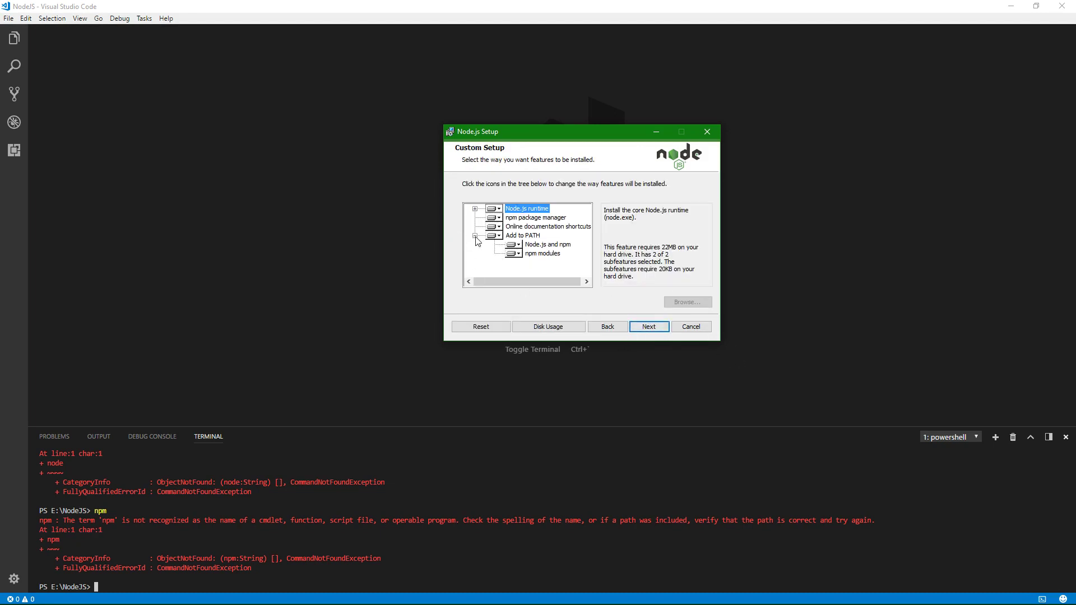
Step: Select the Add to PATH feature in Custom Setup to view its details
click(531, 237)
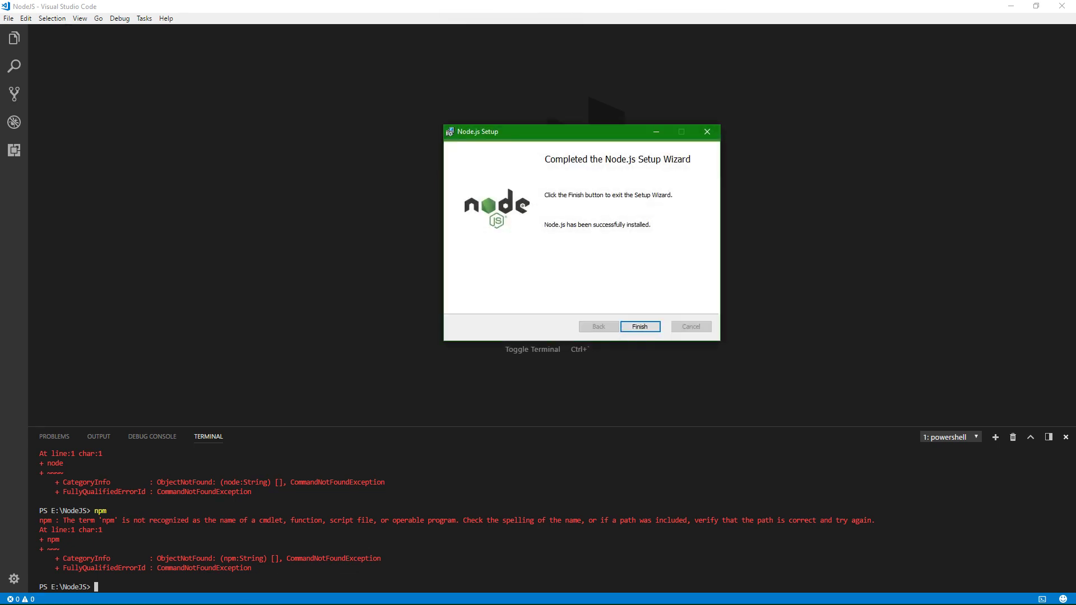
Step: Finish the Node.js setup wizard and bring up the PowerShell console
click(632, 332)
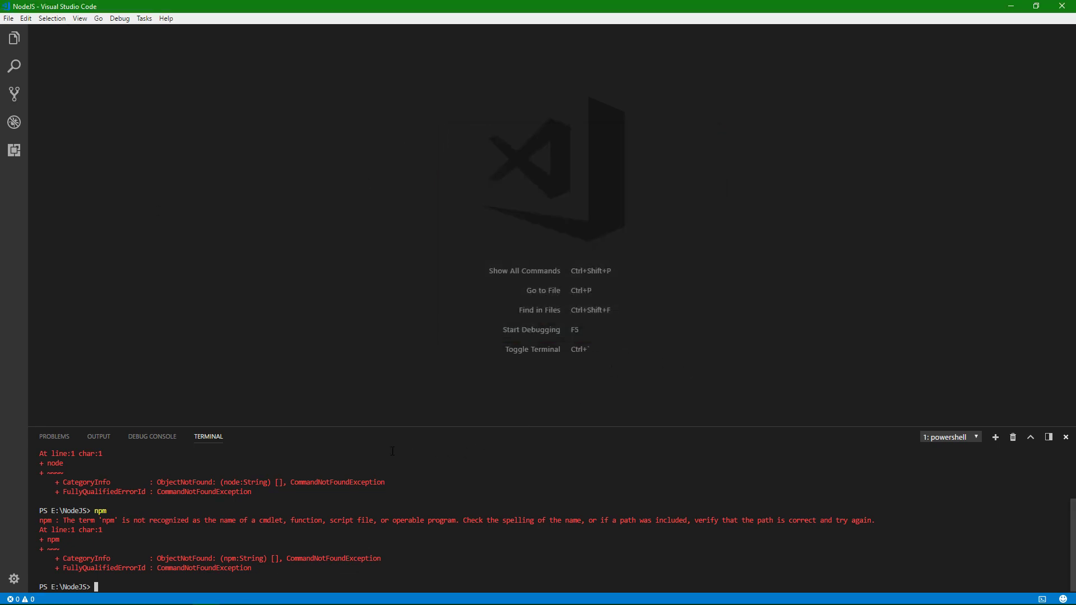
click(233, 593)
click(487, 264)
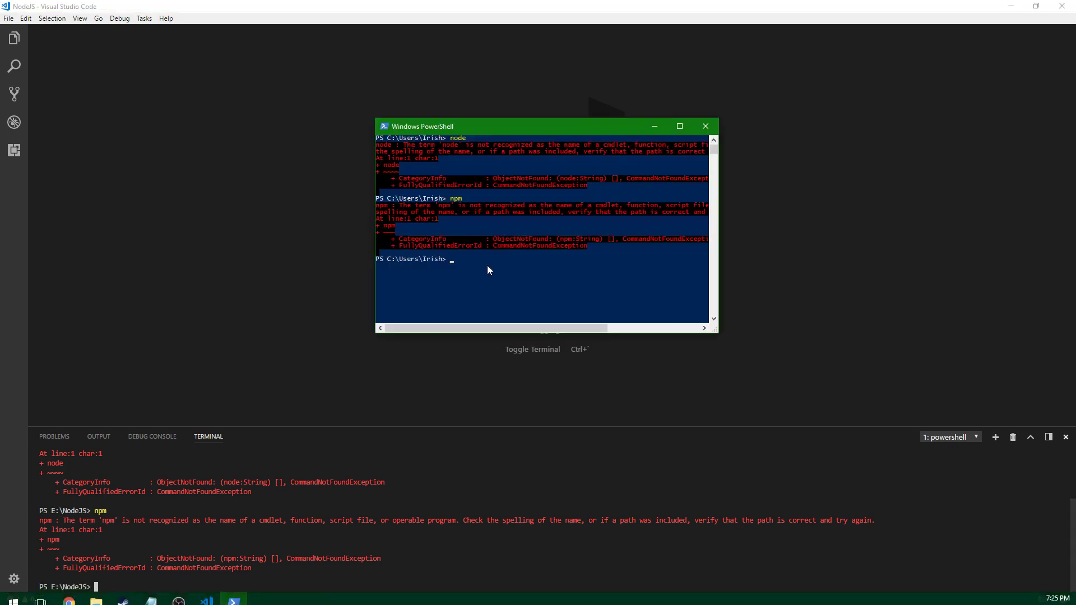
Step: Run node, node --version and npm in the old console, all still not recognized
text(node)
key(Return)
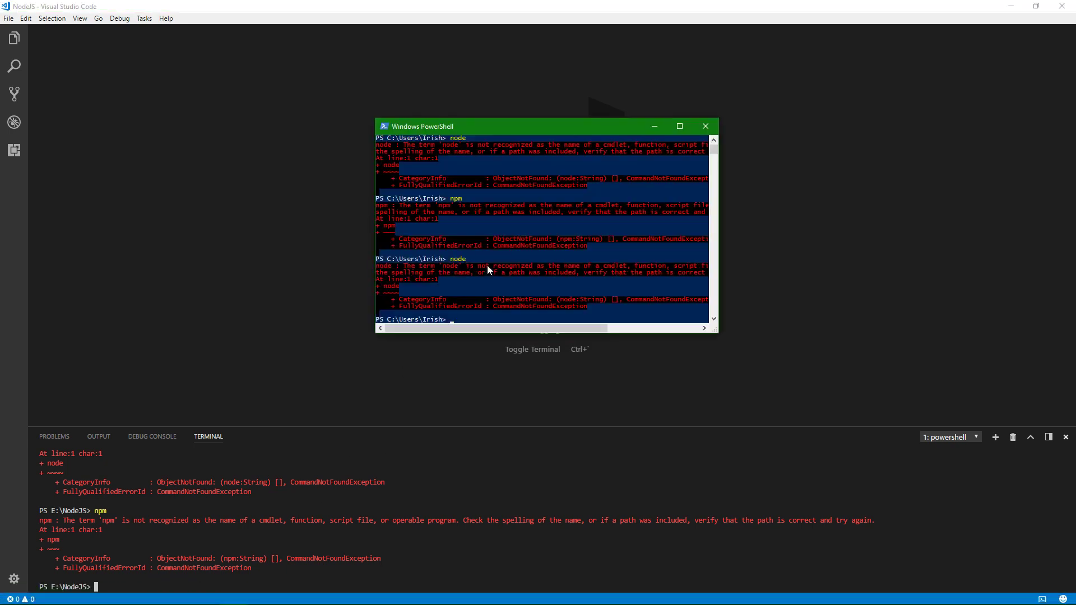
text(node --version)
key(Return)
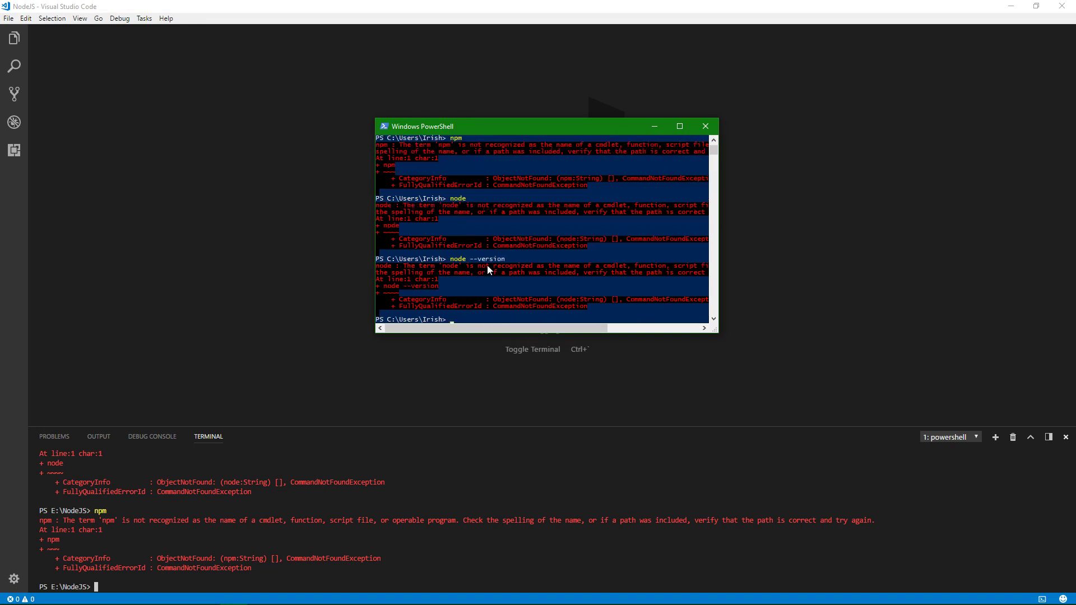
text(npm)
key(Return)
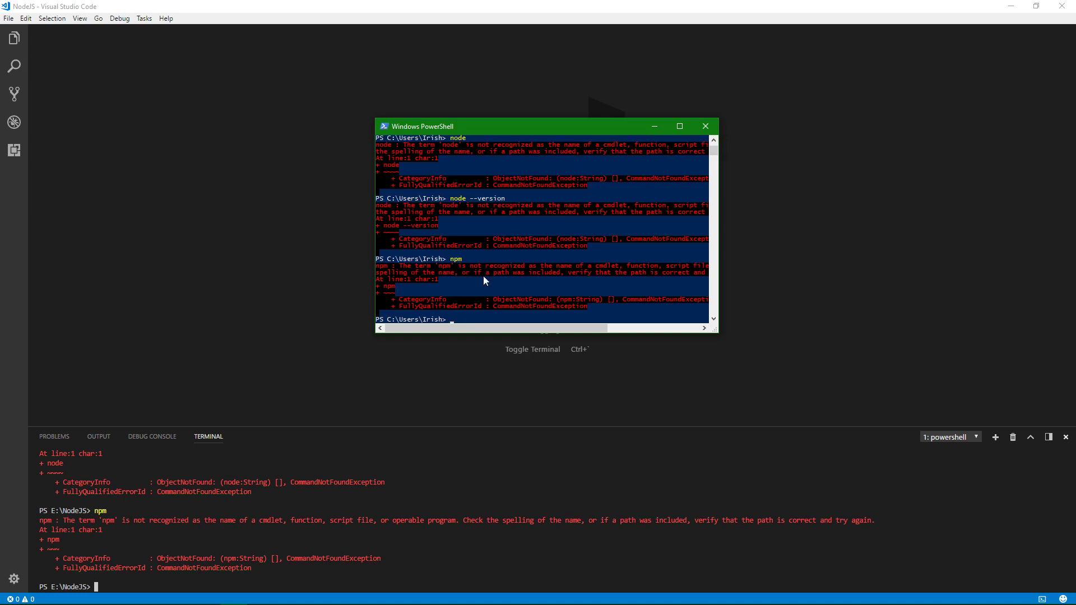
click(463, 502)
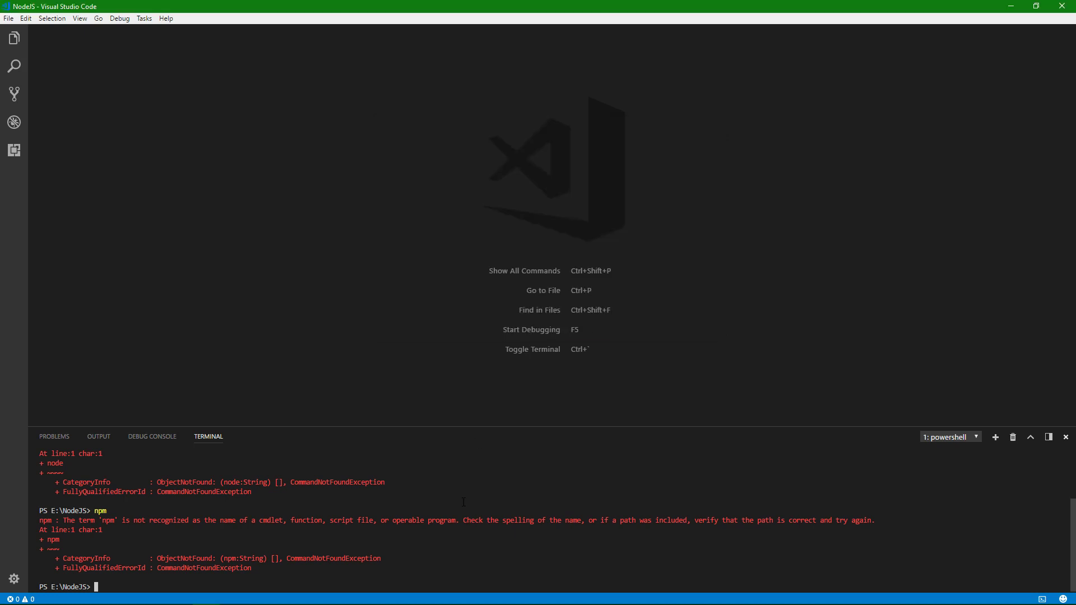
text(node --version)
key(Return)
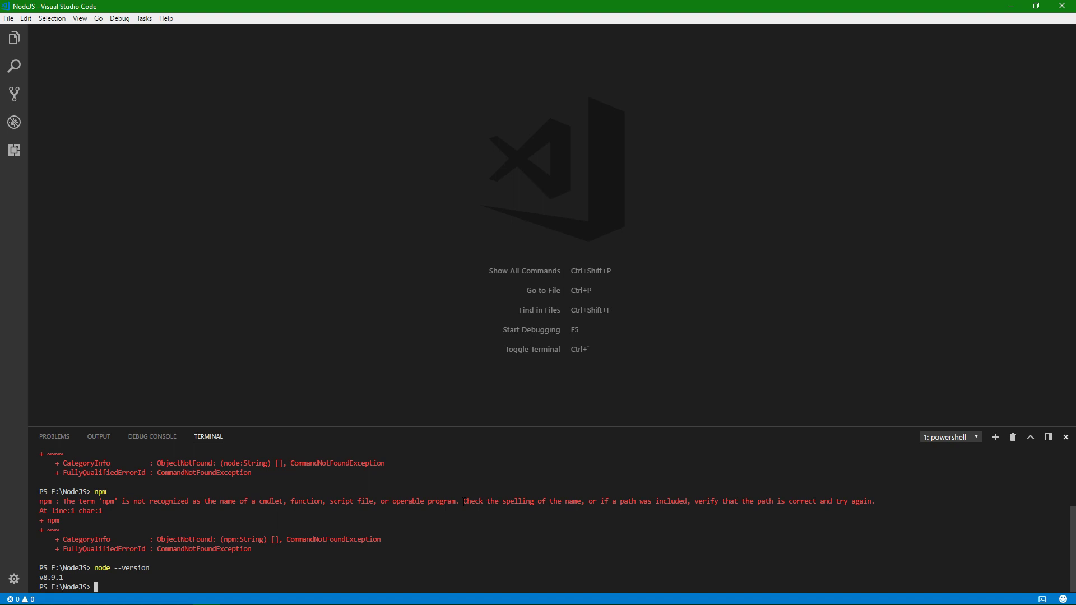
text(npm)
key(Return)
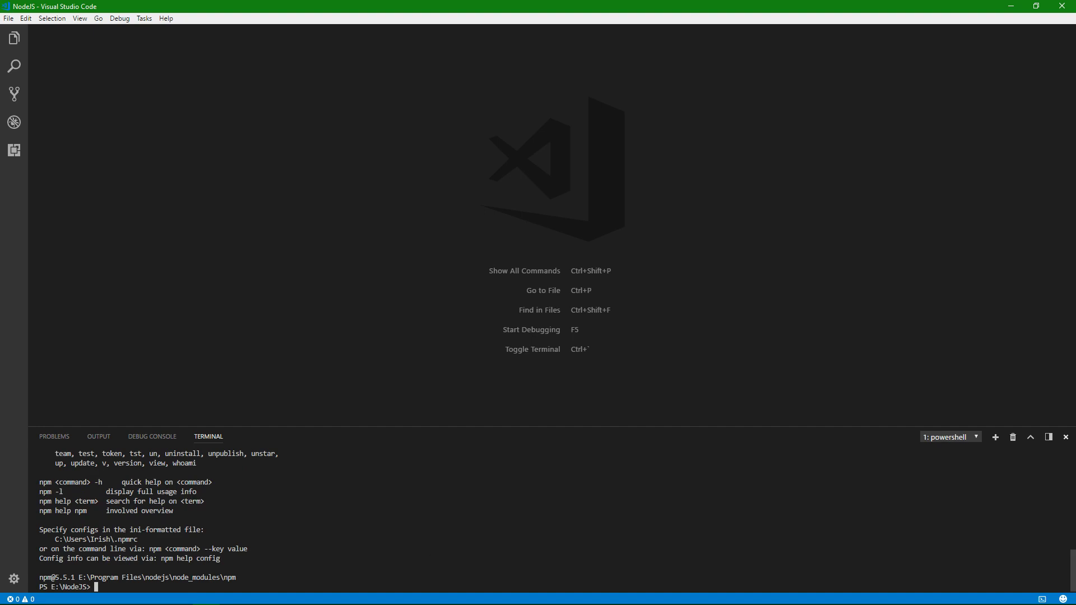
Step: Run node --version in the old PowerShell console, which still rejects it
click(233, 594)
click(554, 269)
text(node --version)
key(Return)
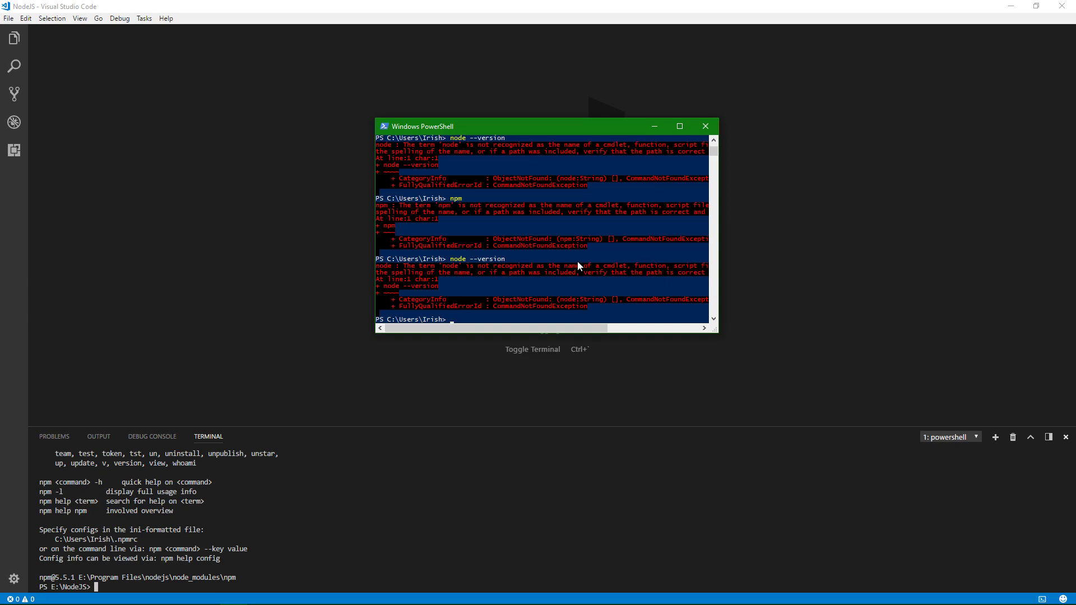
Step: Close the old PowerShell console and, in a fresh one, confirm node v8.9.1 and npm 5.5.1
click(706, 126)
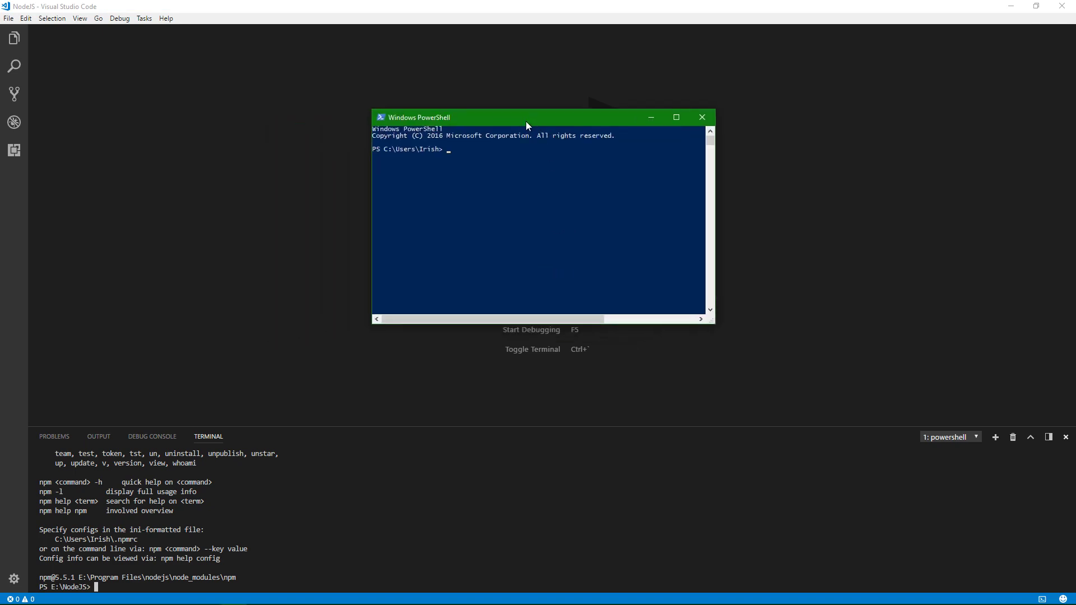
click(500, 211)
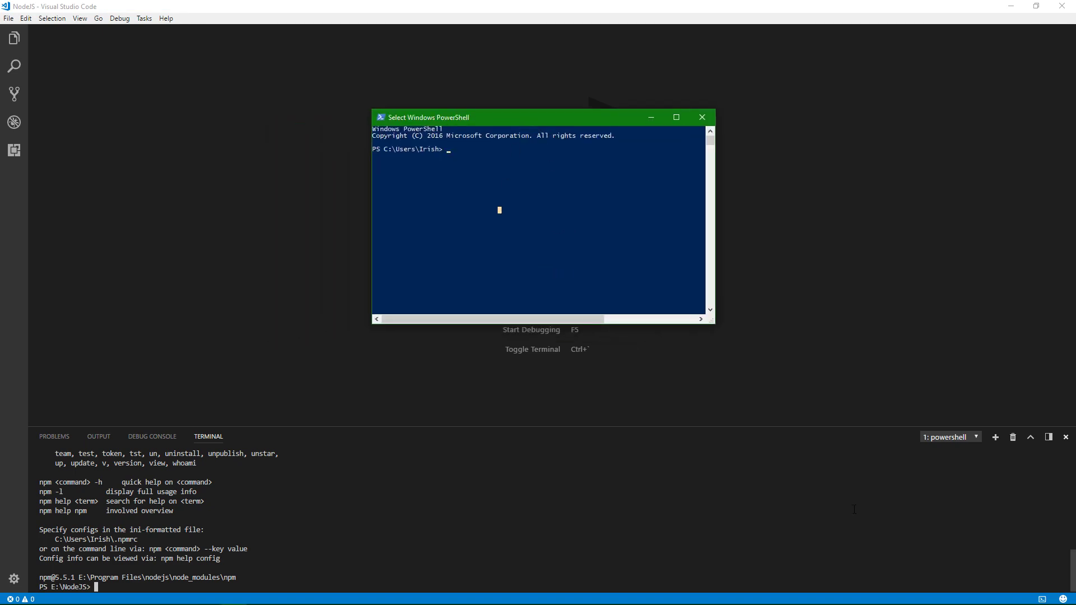
text(node --versio)
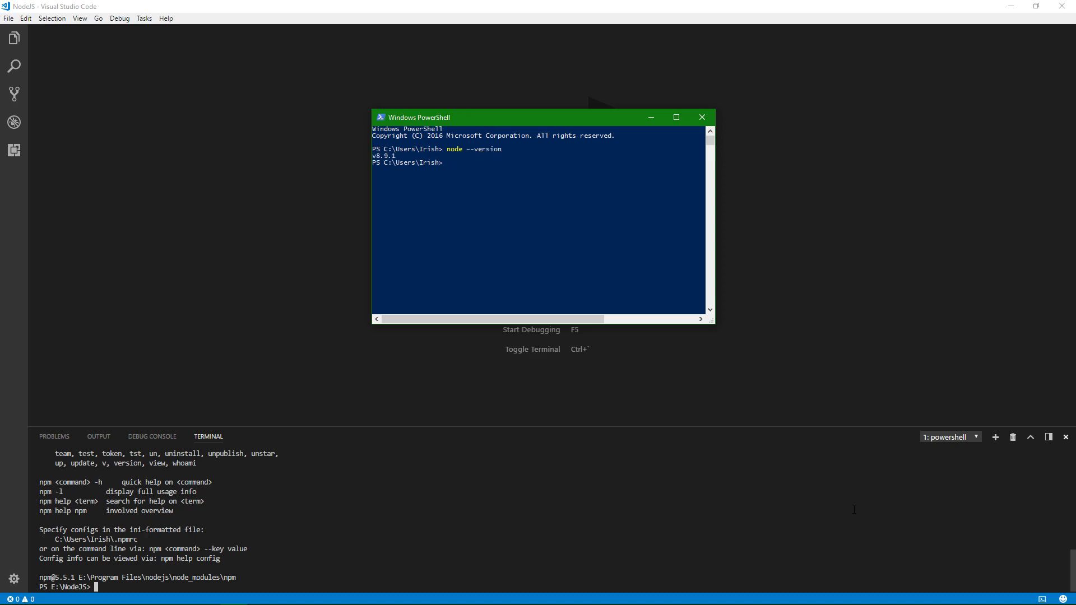
text(npm --version)
key(Return)
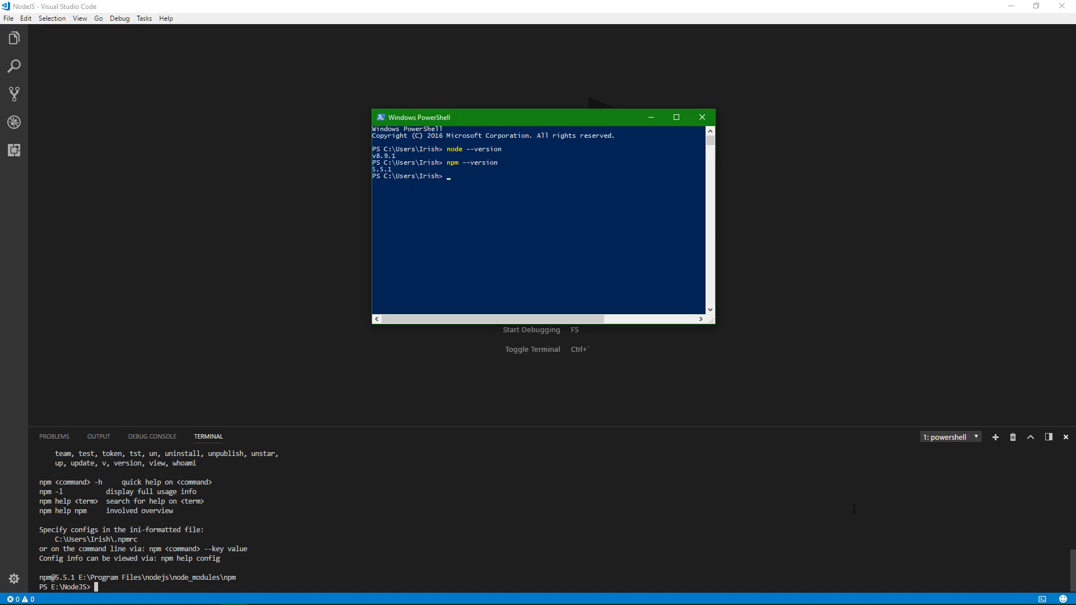